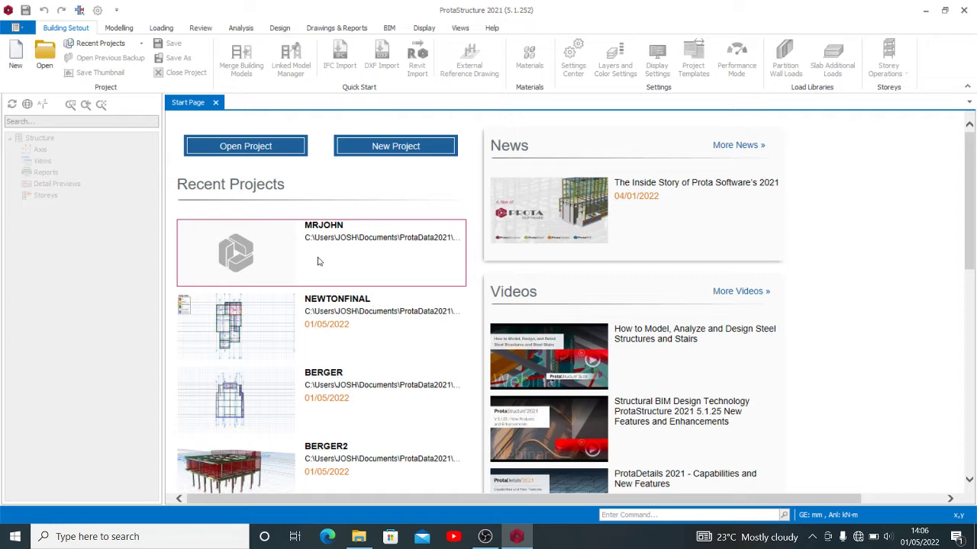
Open the MRJOHN project from Recent Projects and collapse the axis list
click(235, 261)
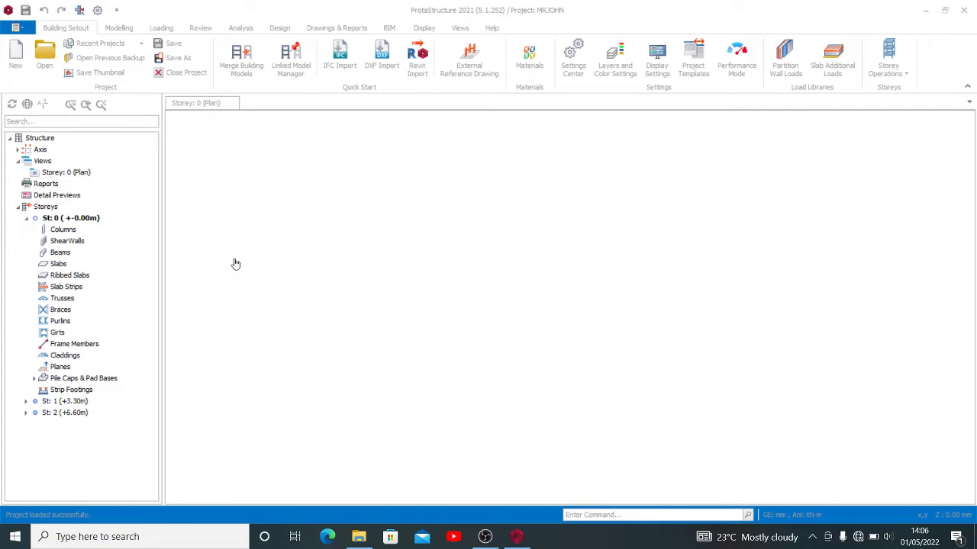
click(230, 262)
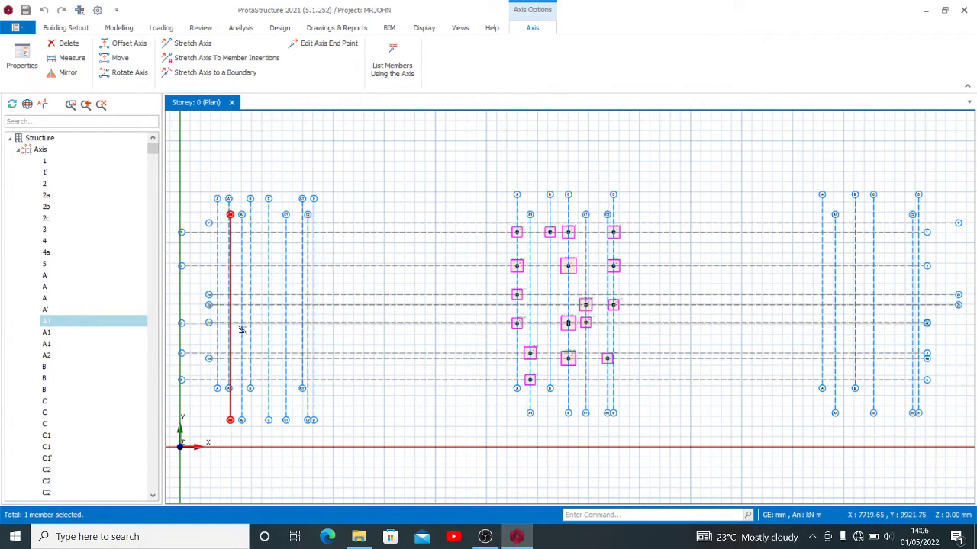
click(19, 150)
Add a 3D Physical Model view under Views, then orbit and pan to centre the building
right_click(46, 162)
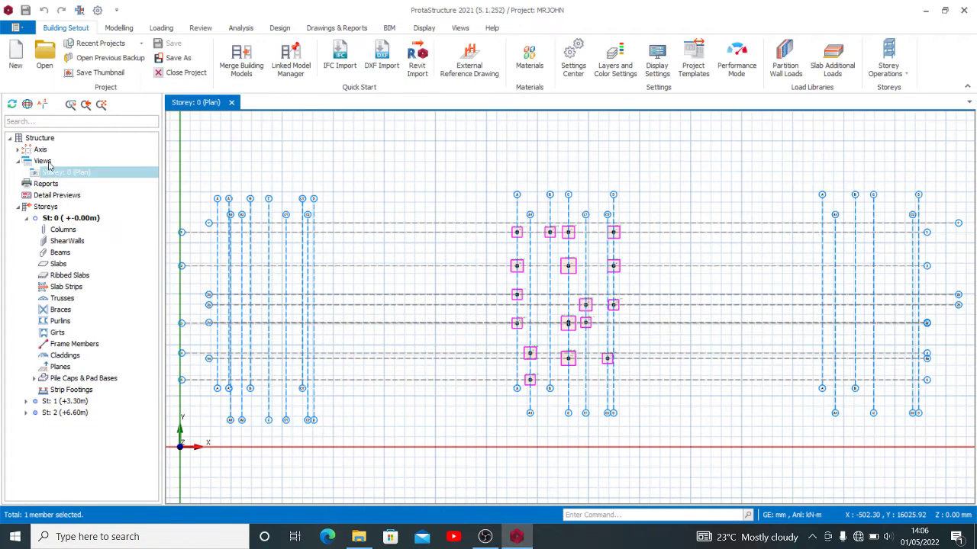
click(44, 164)
right_click(45, 164)
click(85, 184)
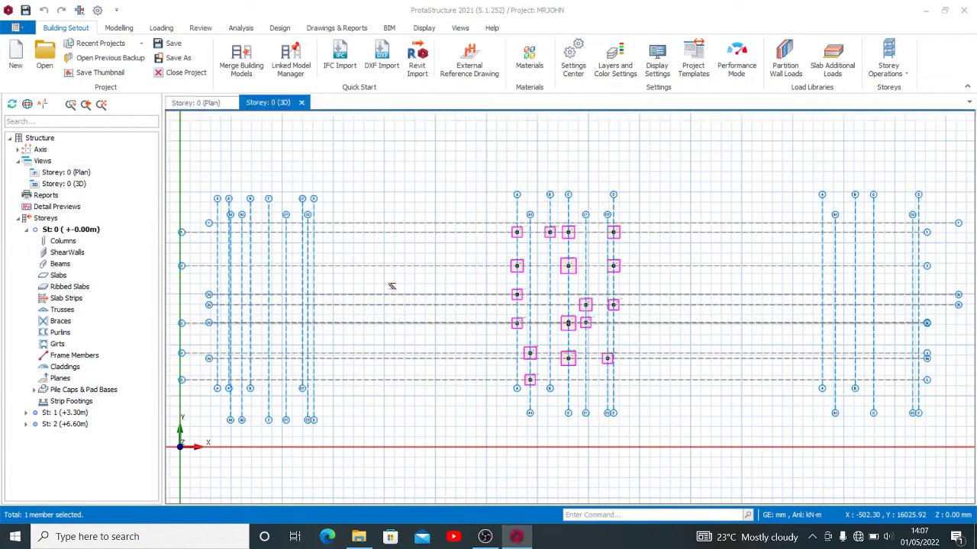
scroll(608, 294, up, 4)
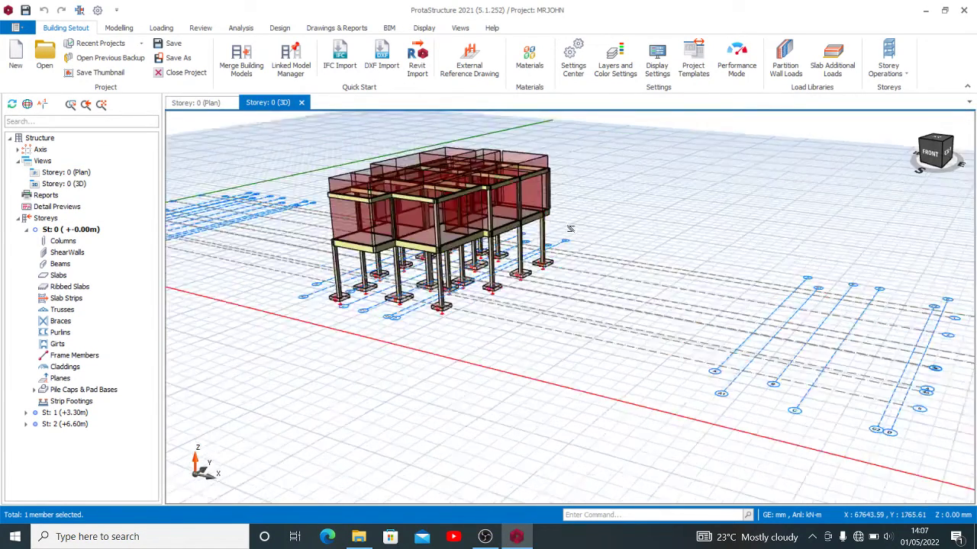
middle_drag(608, 294, 710, 317)
middle_drag(331, 336, 584, 305)
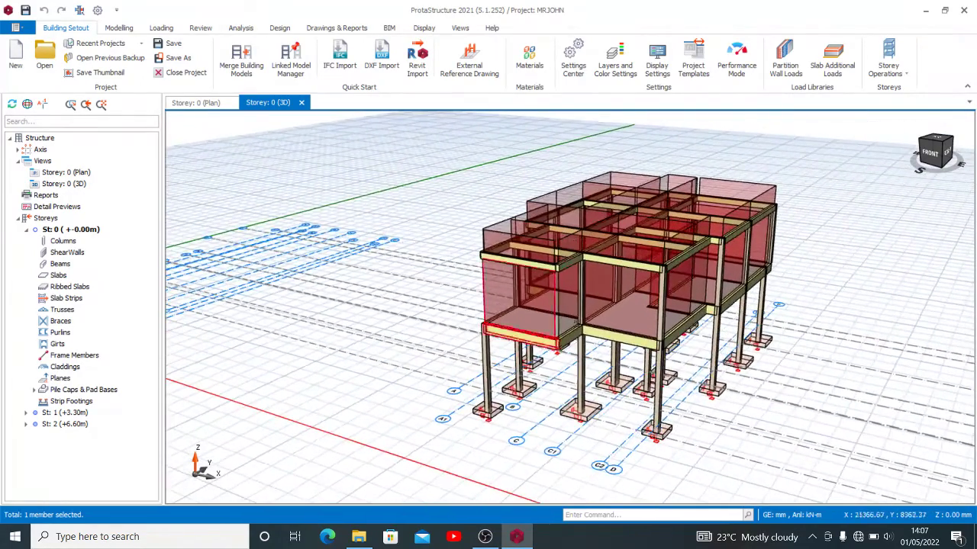
Return to the storey 0 plan view and minimize ProtaStructure to the desktop
double_click(65, 173)
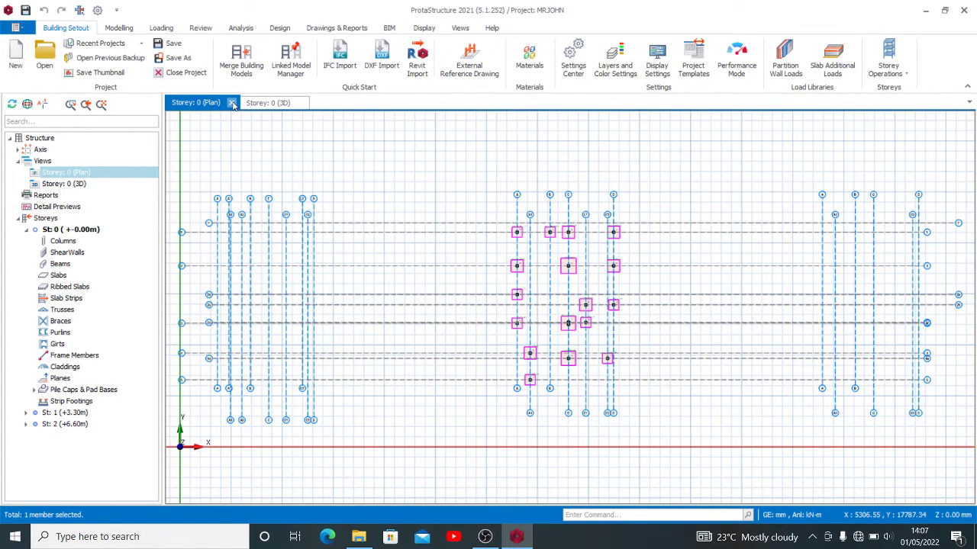
click(16, 27)
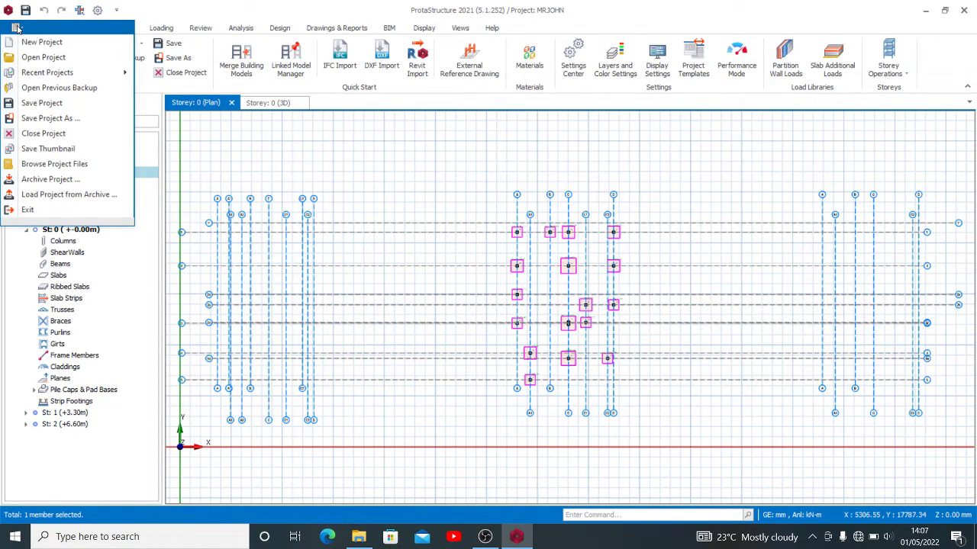
click(366, 175)
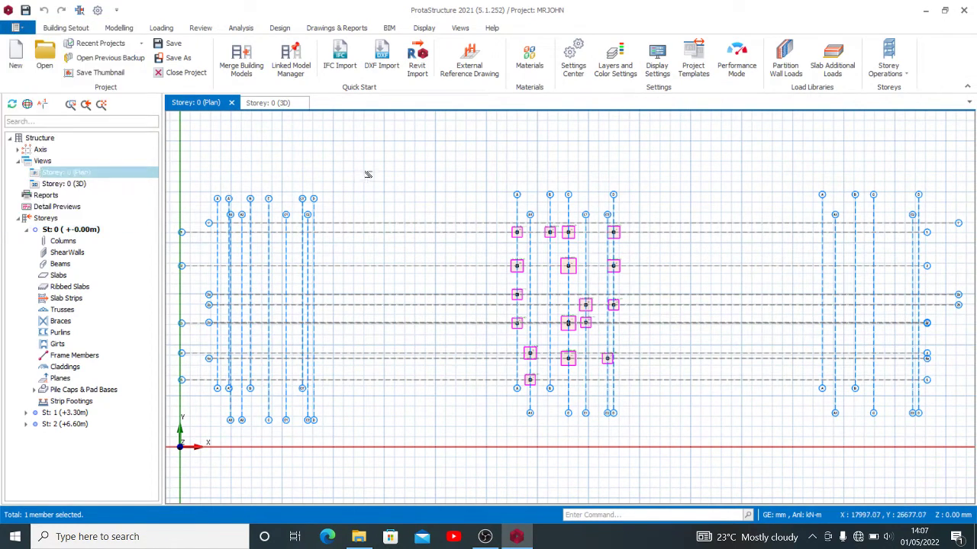
click(928, 9)
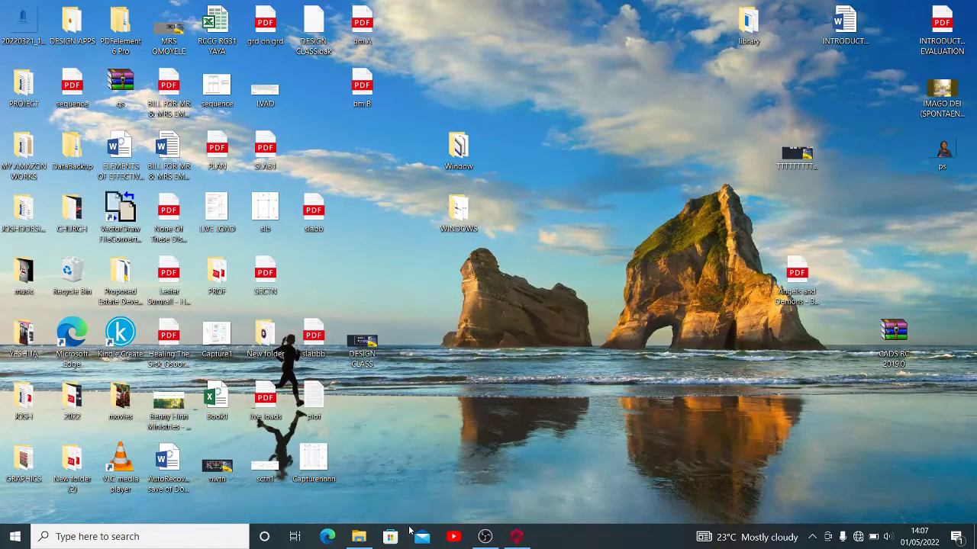
Browse to Documents\ProtaData2021 and look inside the MRJOHN project folder
click(360, 537)
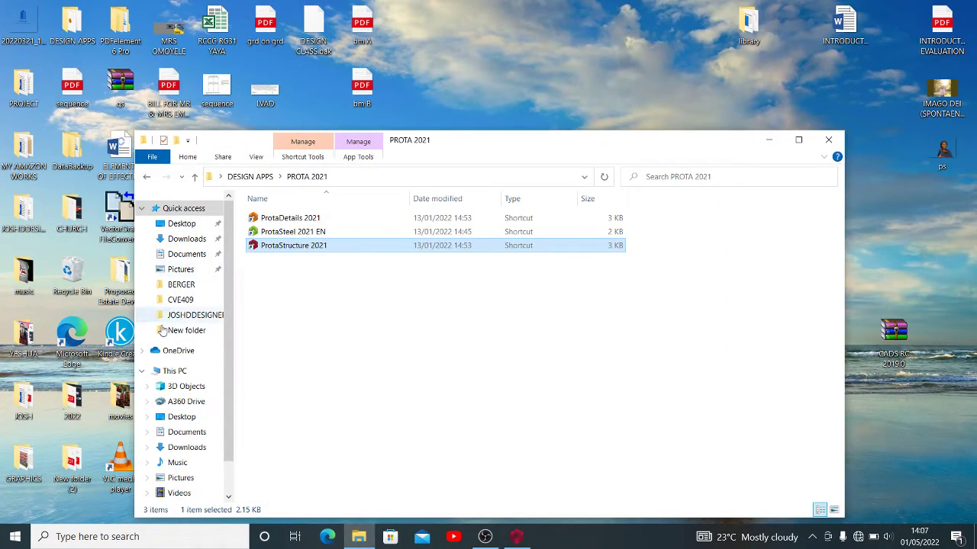
click(171, 255)
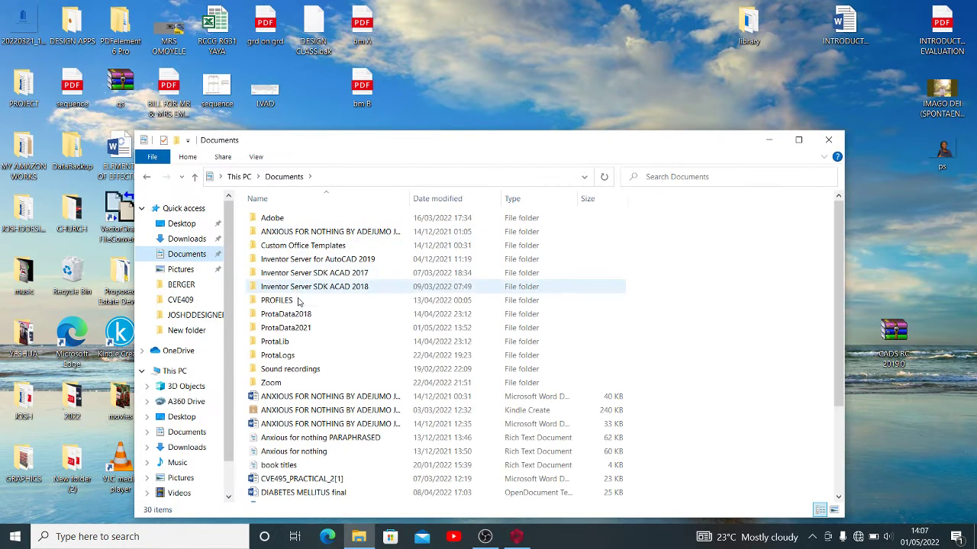
double_click(305, 327)
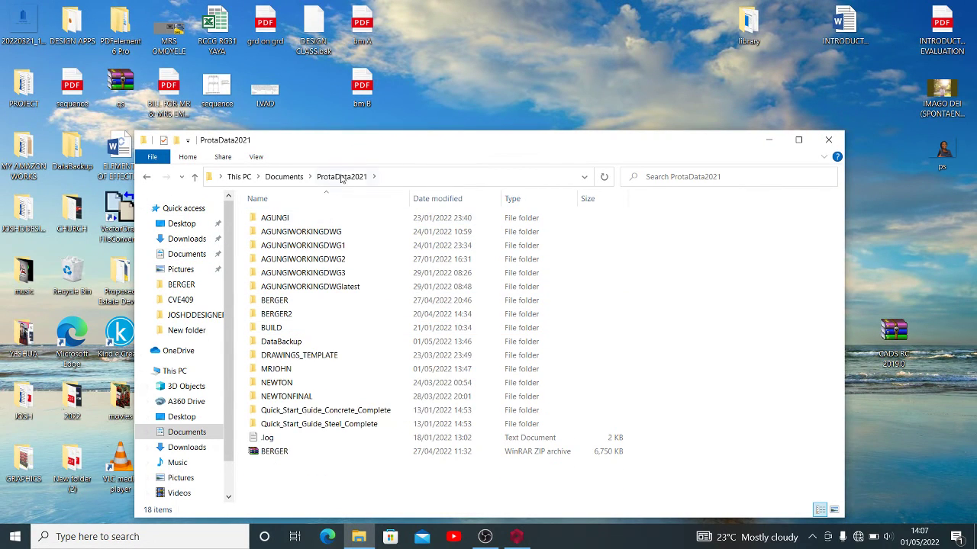
double_click(278, 370)
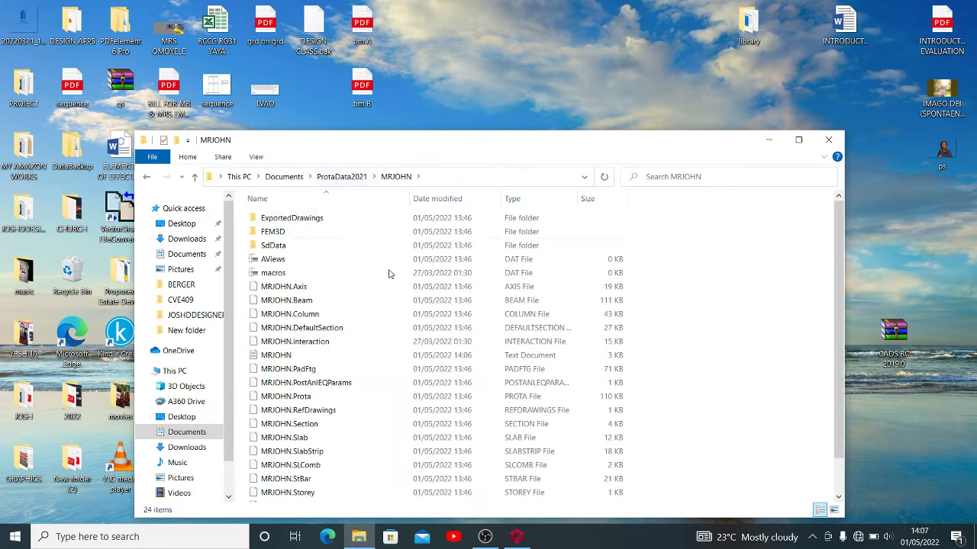
scroll(483, 458, down, 1)
scroll(534, 328, up, 1)
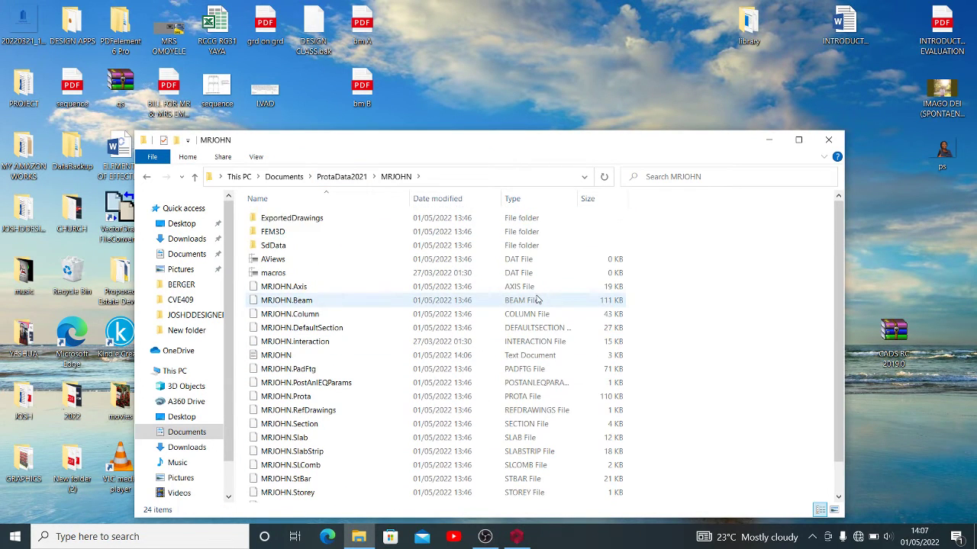
click(341, 177)
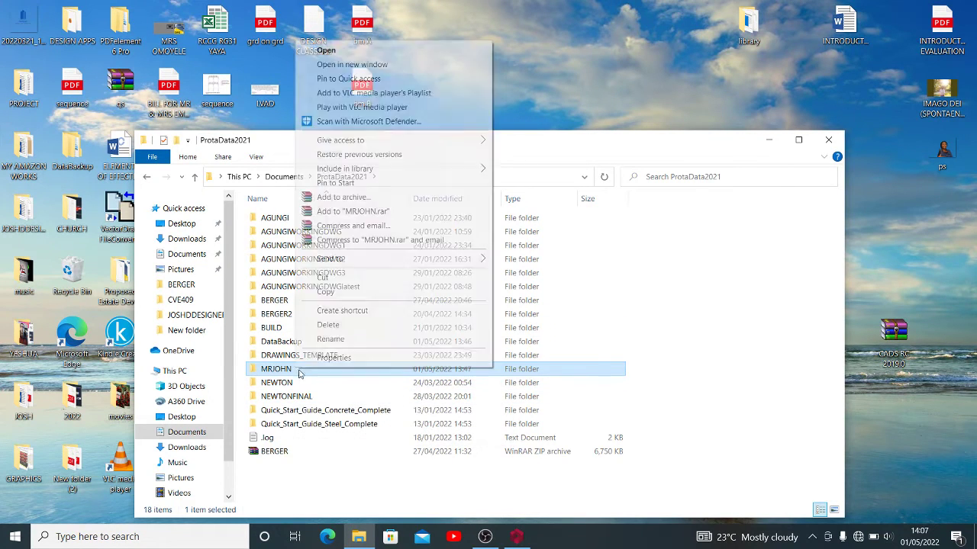
Rename the MRJOHN folder to MRJAMES
click(325, 338)
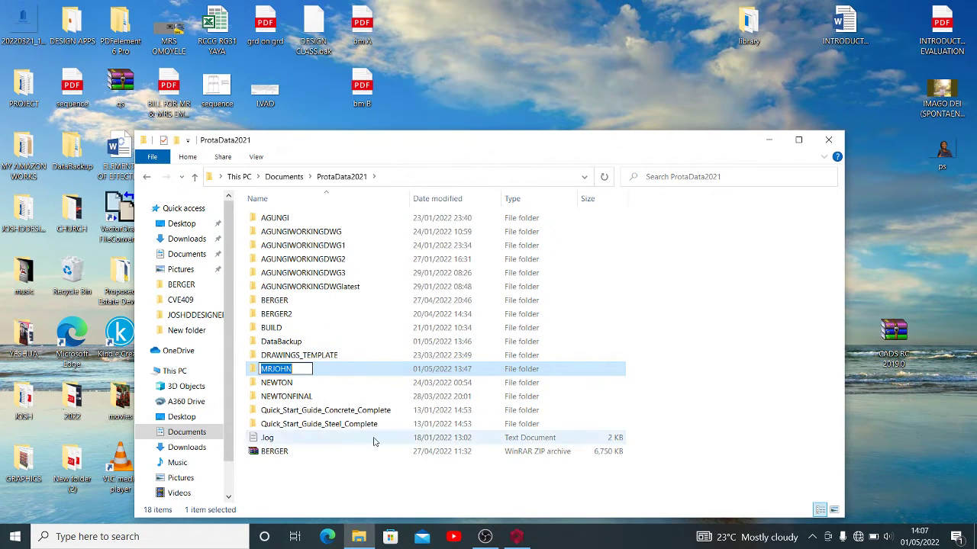
click(302, 370)
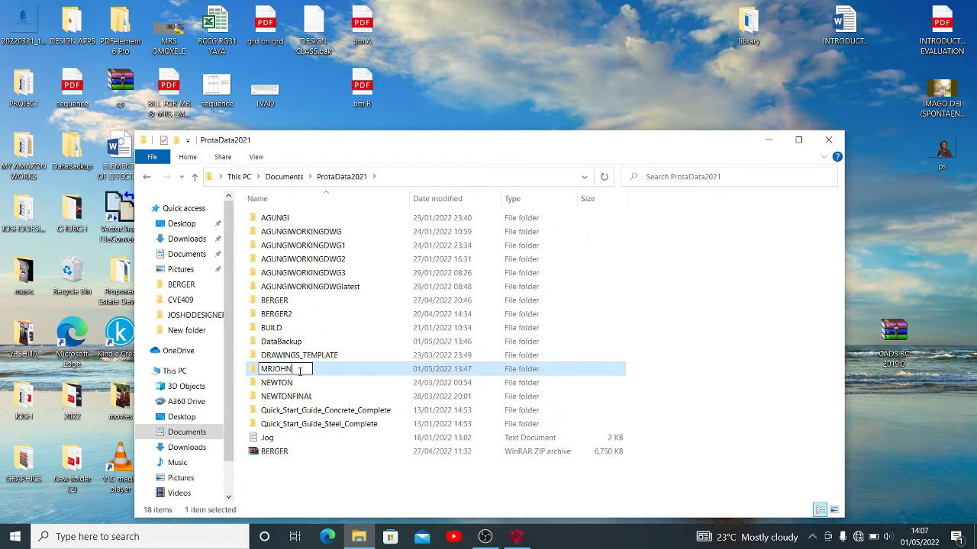
key(BackSpace)
key(BackSpace)
key(BackSpace)
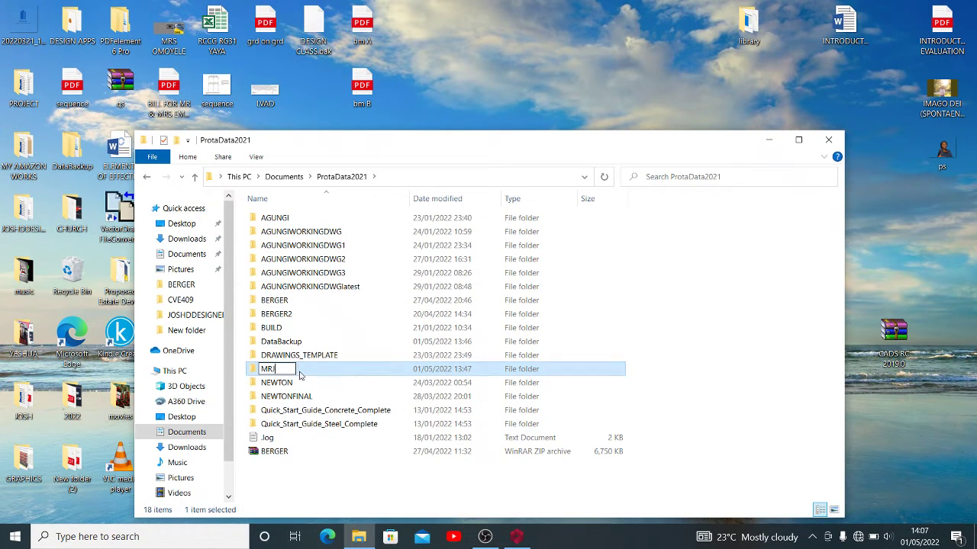
text(A)
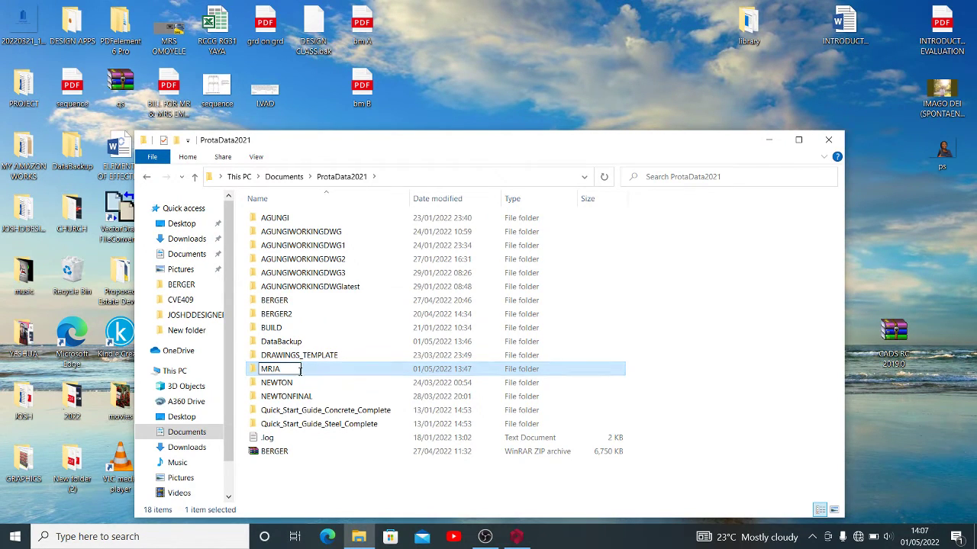
text(MES)
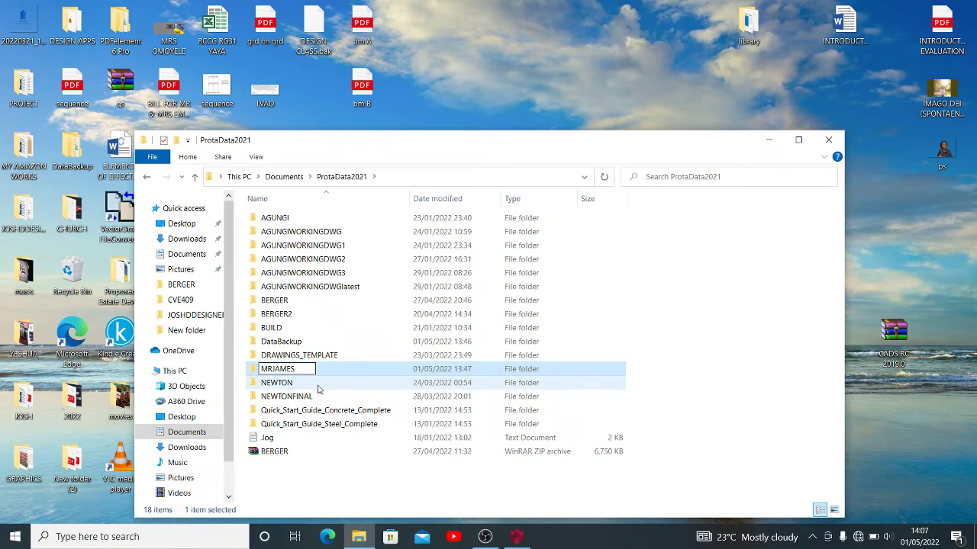
key(Return)
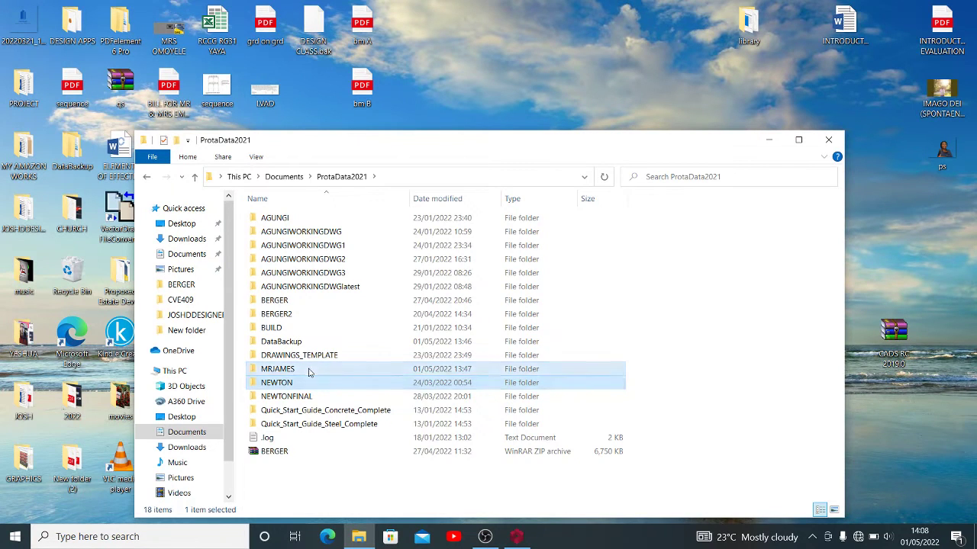
Close ProtaStructure 2021 without saving the MRJOHN project
click(517, 536)
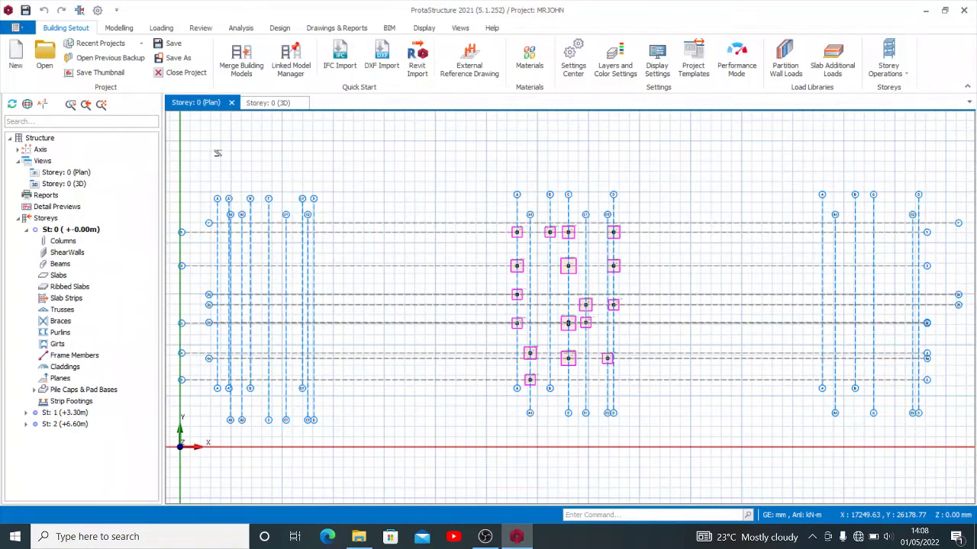
click(966, 9)
click(488, 318)
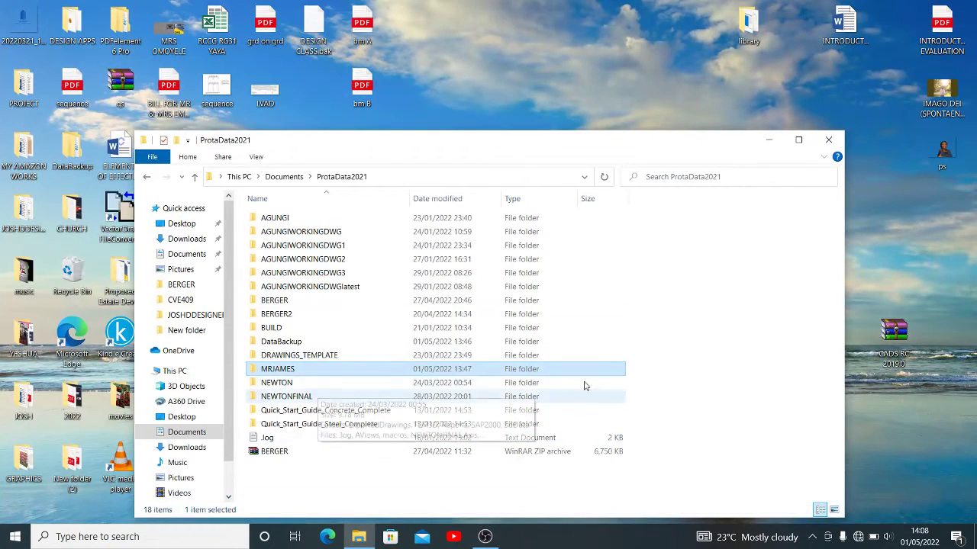
Refresh the ProtaData2021 folder listing and minimize File Explorer
click(746, 303)
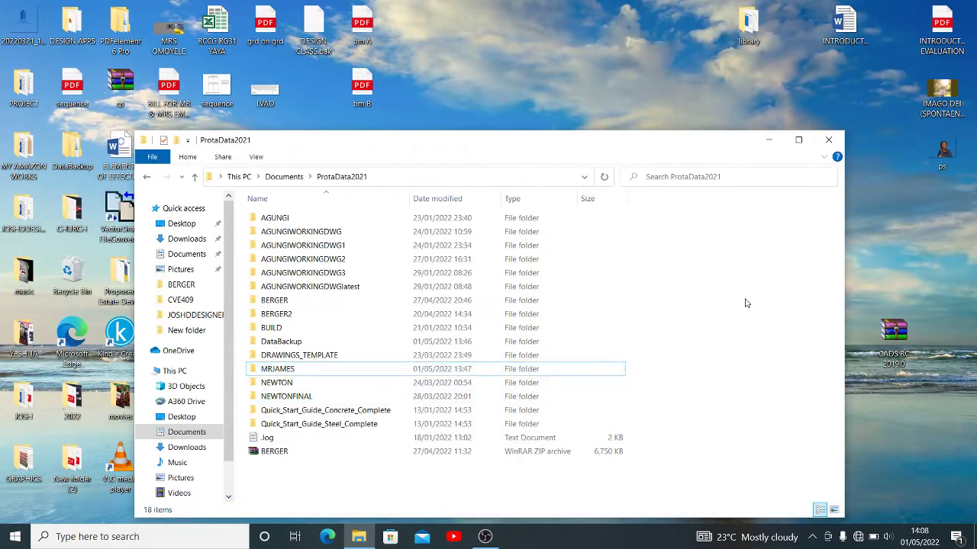
right_click(746, 286)
click(771, 330)
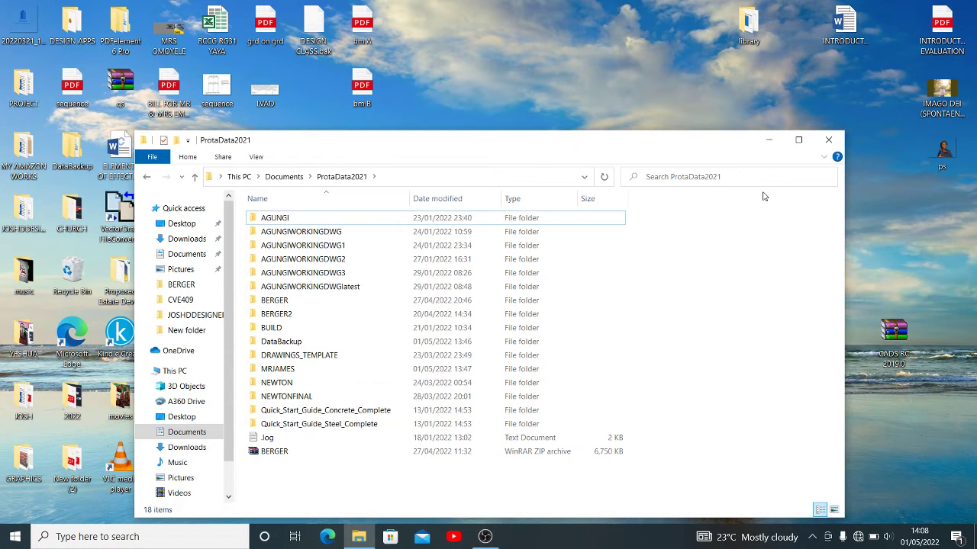
click(768, 144)
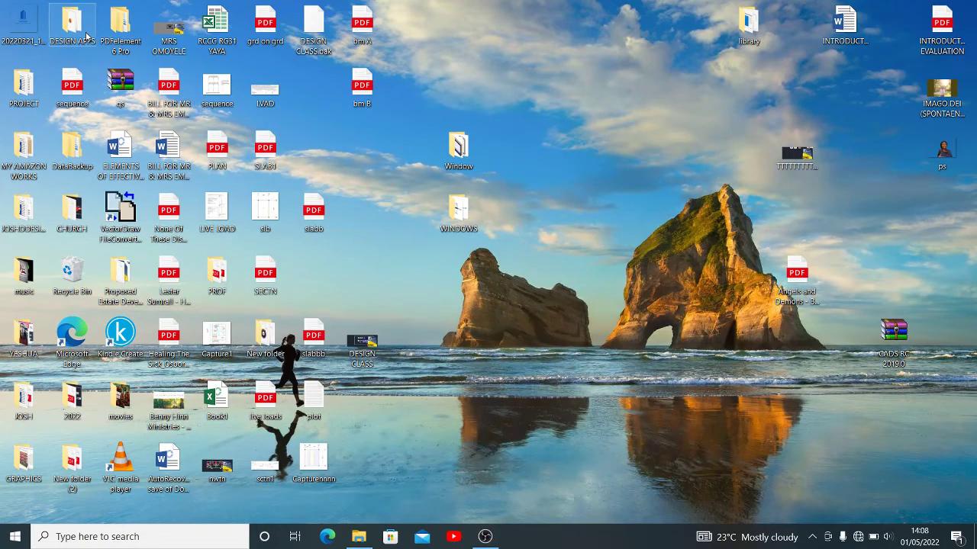
Launch the ProtaStructure 2021 shortcut from DESIGN APPS > PROTA 2021, then minimize Explorer
double_click(86, 36)
click(318, 173)
double_click(317, 173)
click(309, 116)
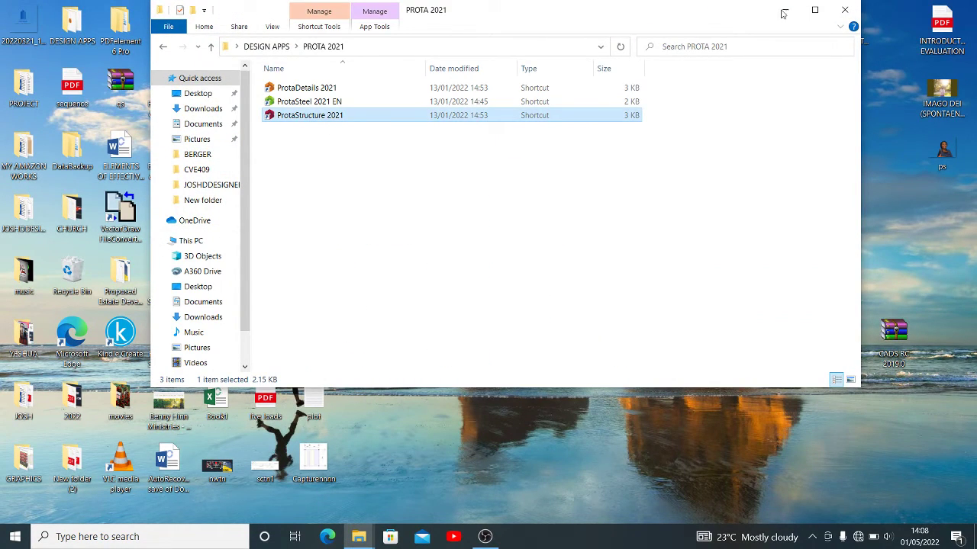
click(814, 11)
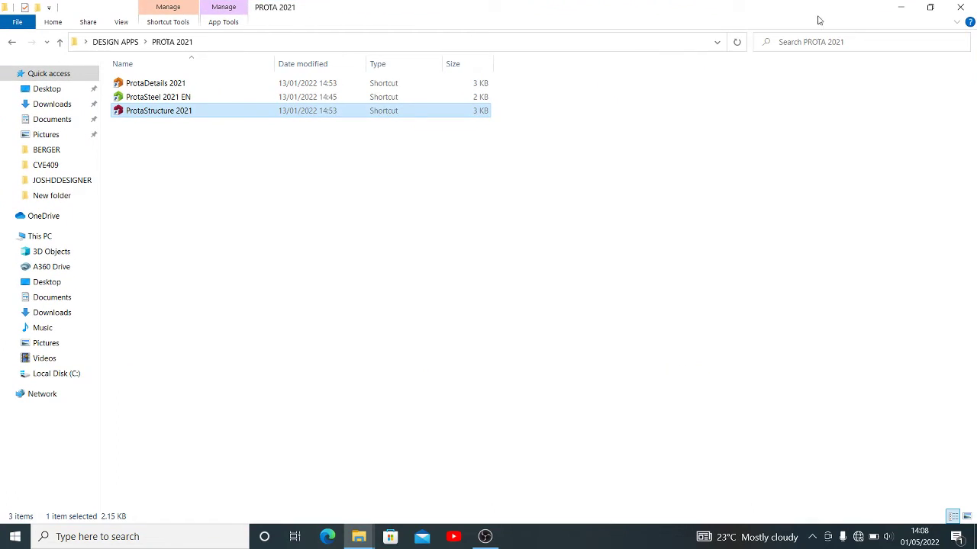
click(901, 8)
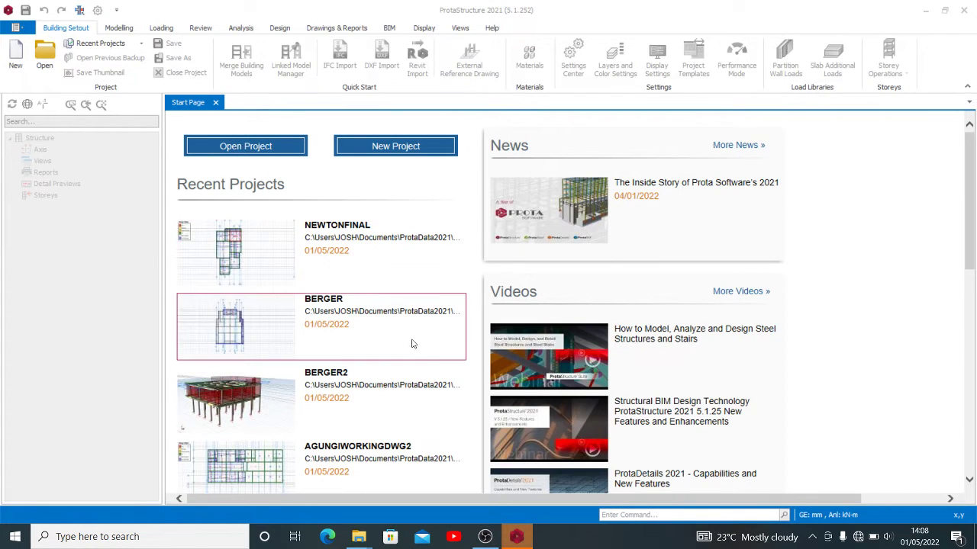
scroll(377, 349, down, 5)
scroll(371, 290, up, 5)
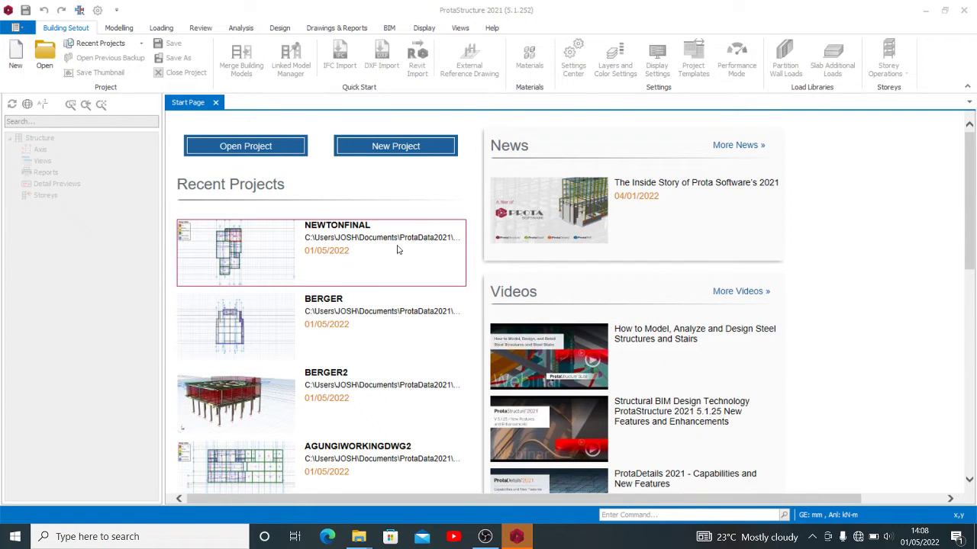
Open the Open Project list, check the MRJAMES folder in ProtaData2021 via Explore, then close Explorer
click(254, 147)
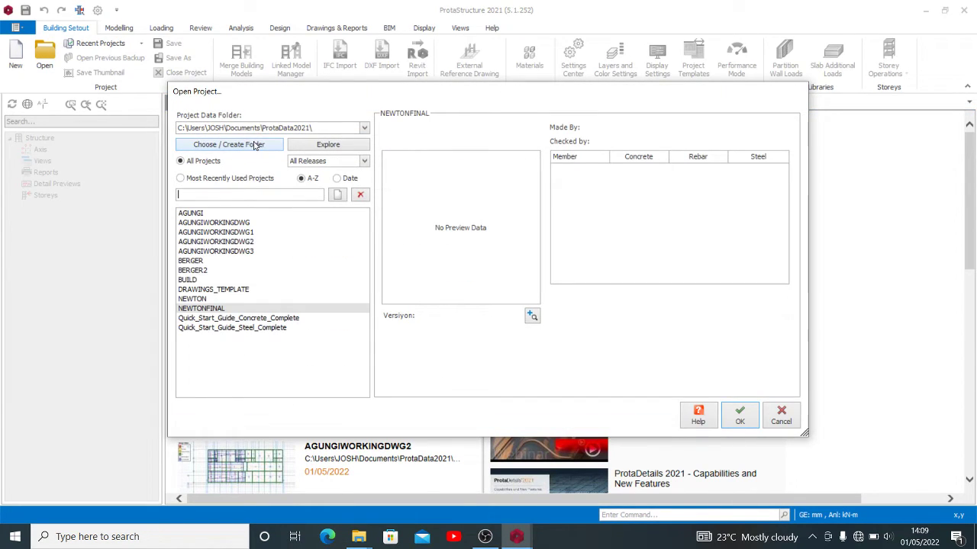
click(300, 147)
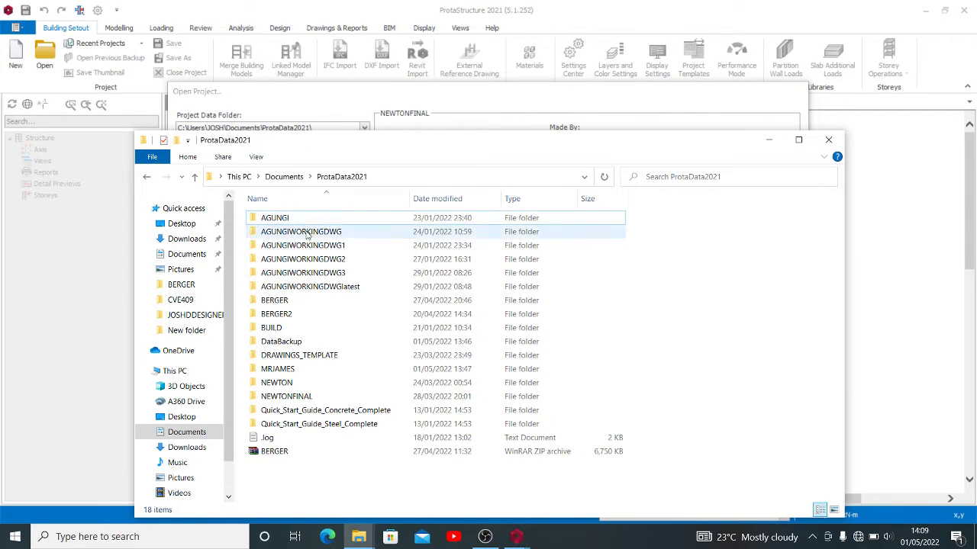
click(278, 369)
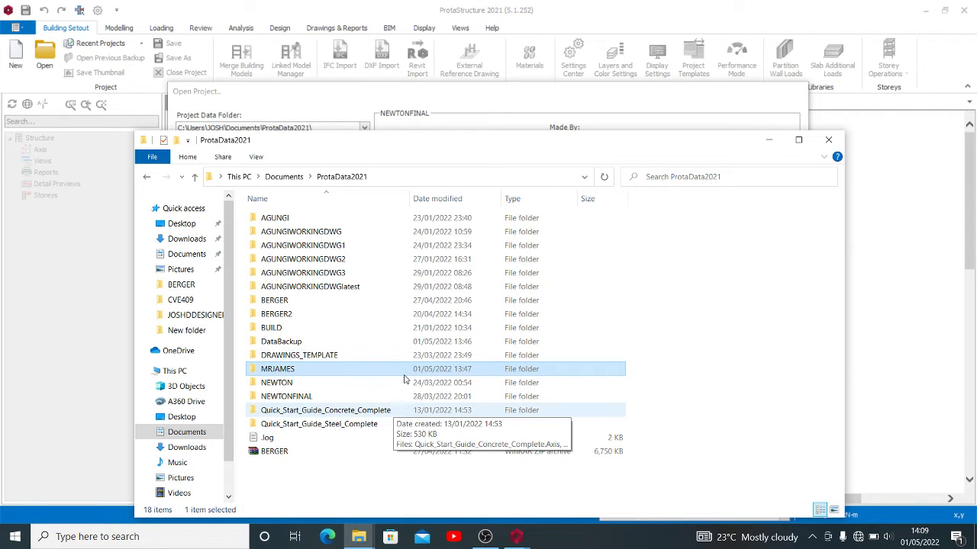
click(831, 143)
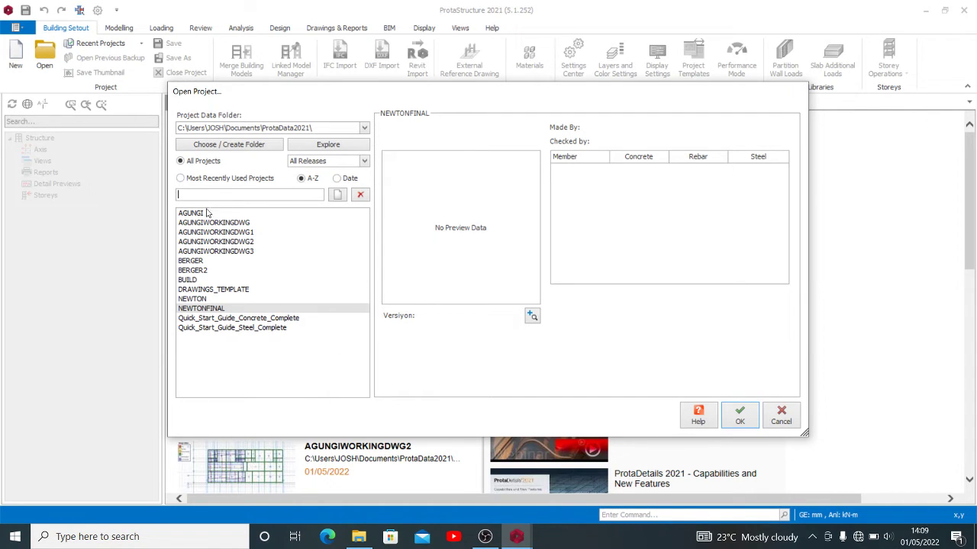
Leave the project search empty and cancel the Open Project dialog
click(324, 359)
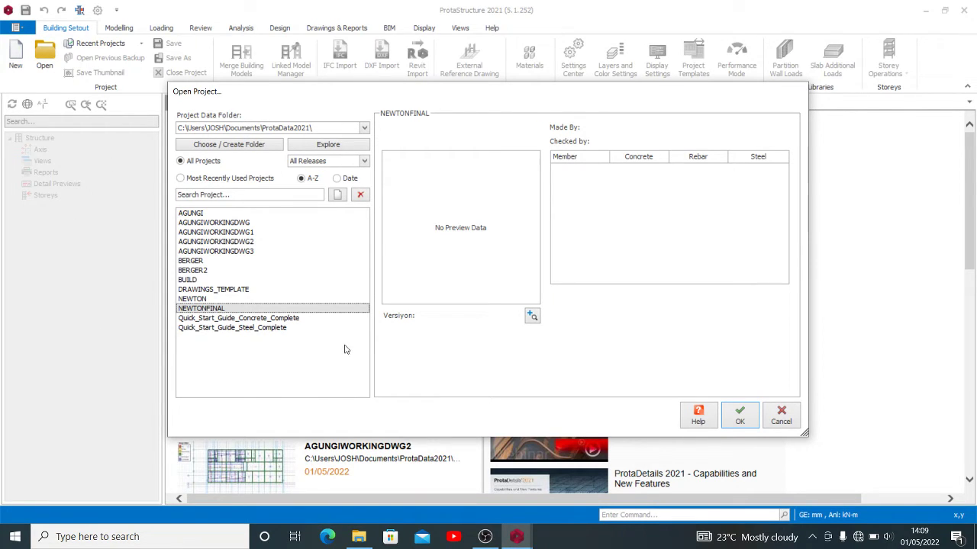
click(779, 414)
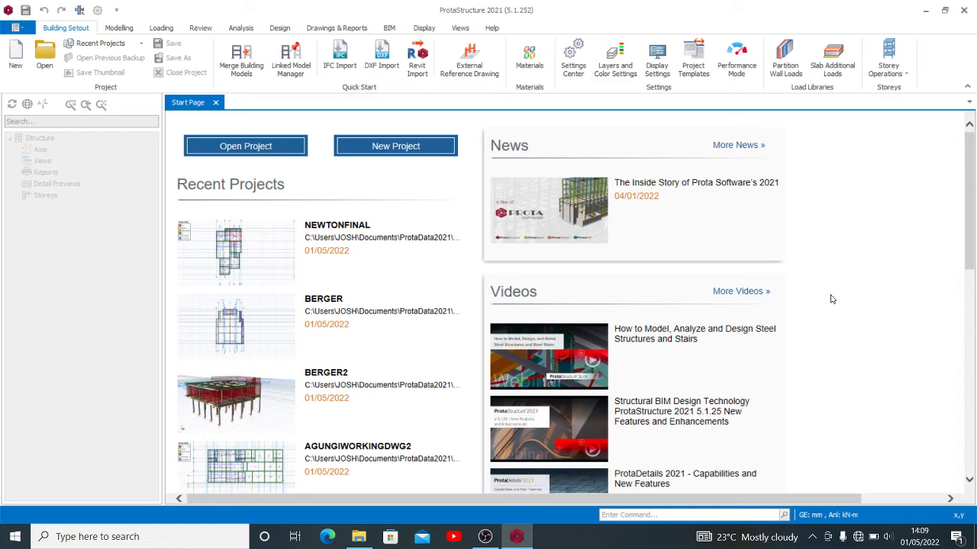
Close ProtaStructure, then in File Explorer open Documents\ProtaData2021 and select MRJAMES
click(964, 10)
click(358, 537)
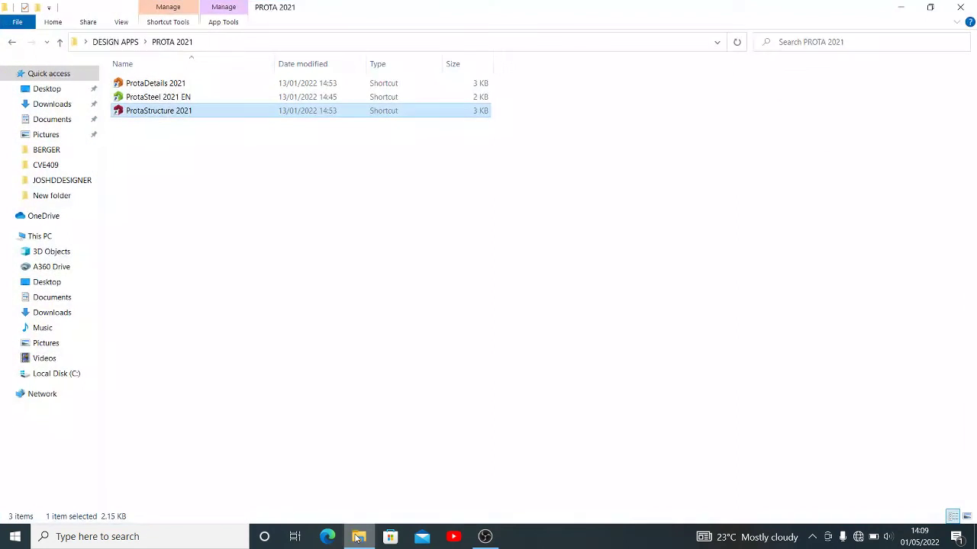
click(43, 90)
click(48, 119)
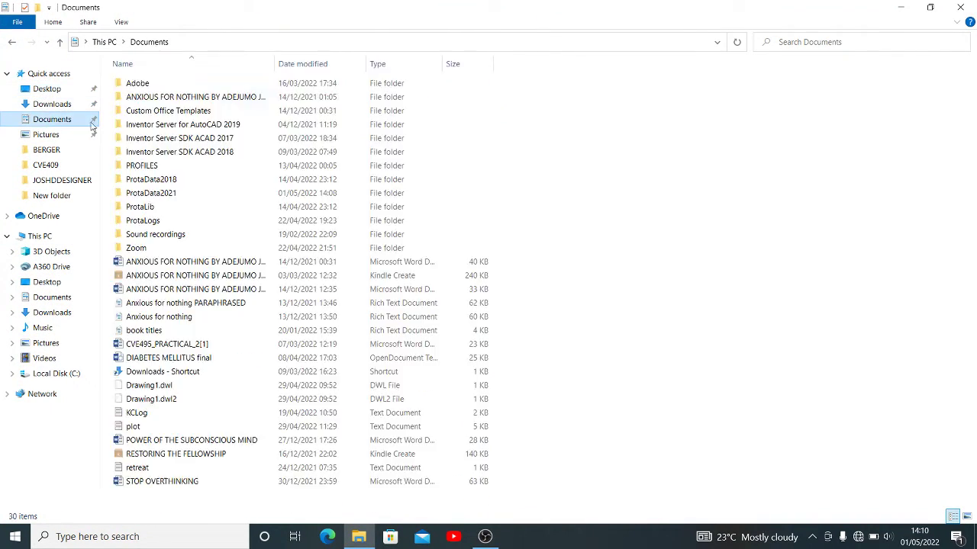
double_click(168, 193)
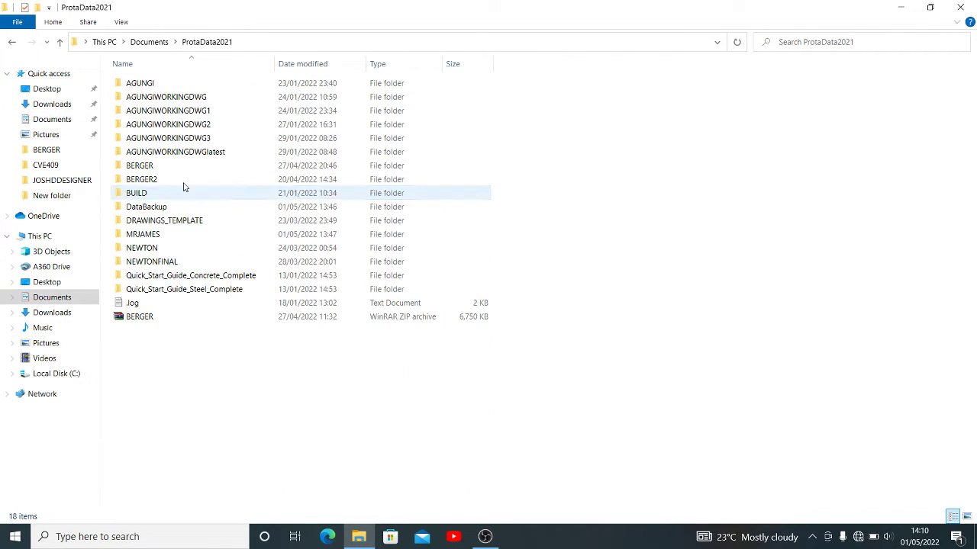
click(171, 238)
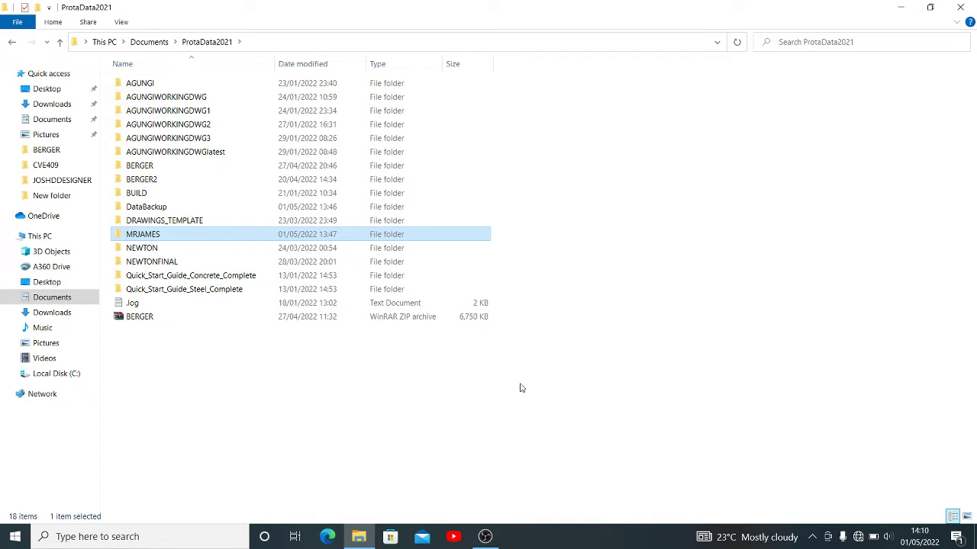
Open MRJAMES, return to ProtaData2021, then reopen MRJAMES to view the MRJOHN.Prota files
double_click(304, 236)
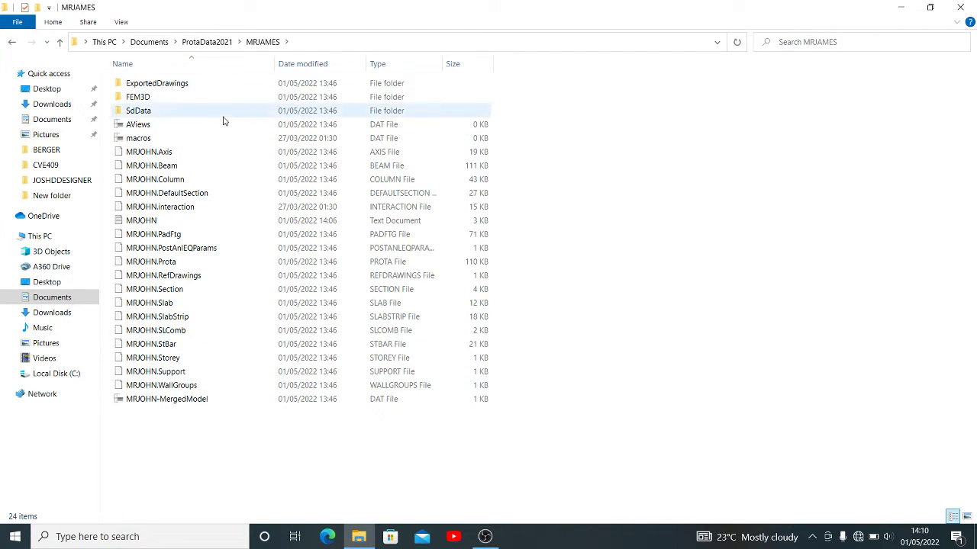
click(192, 42)
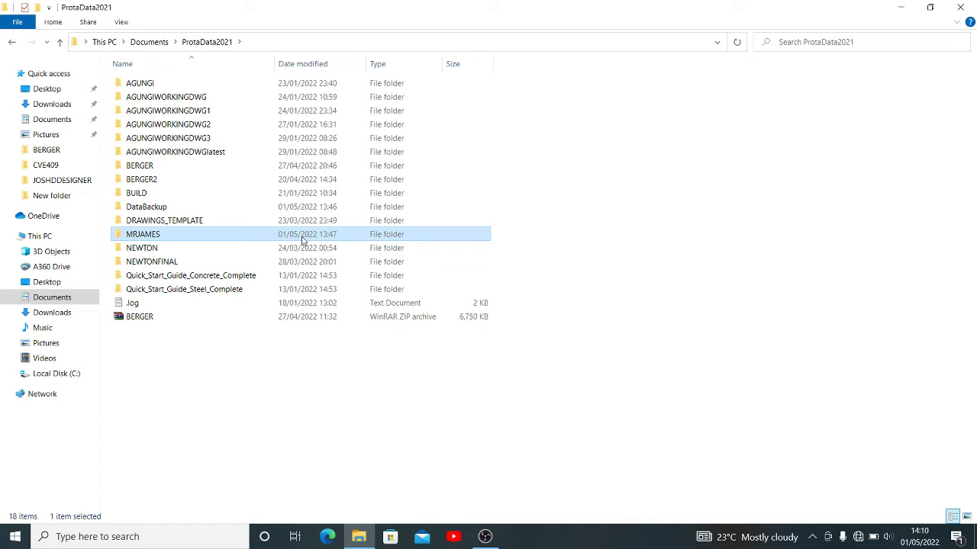
double_click(304, 235)
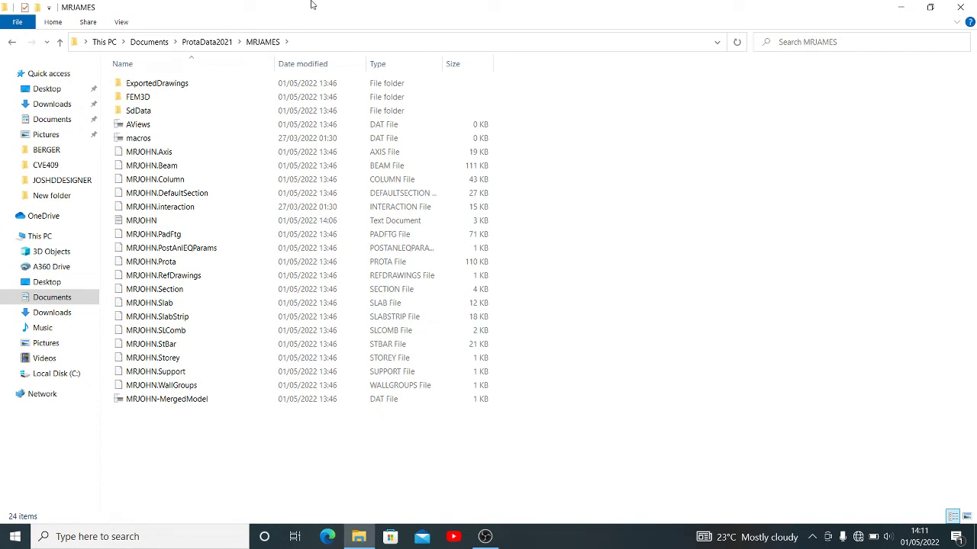
Change the MRJAMES folder name in ProtaData2021 back to MRJOHN, then close File Explorer
click(197, 44)
right_click(193, 239)
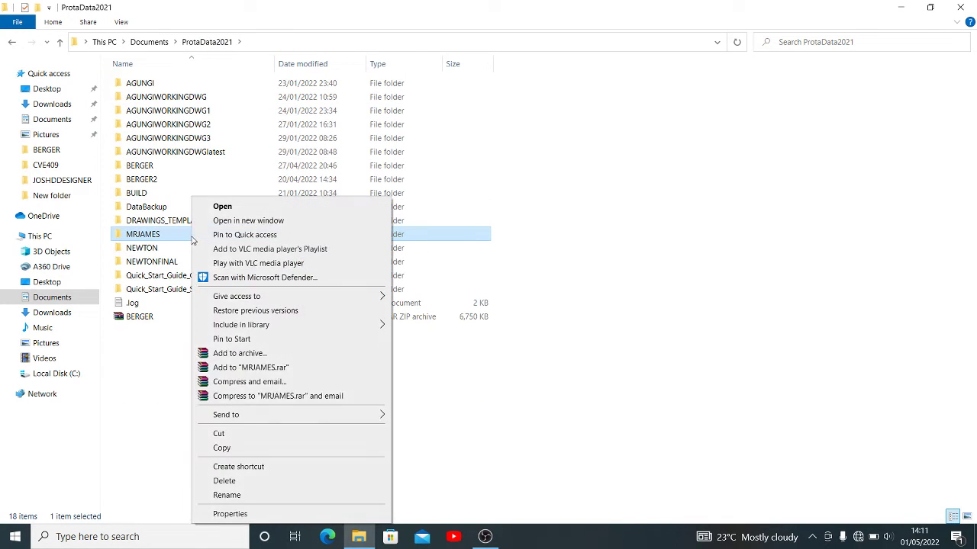
click(227, 495)
click(164, 235)
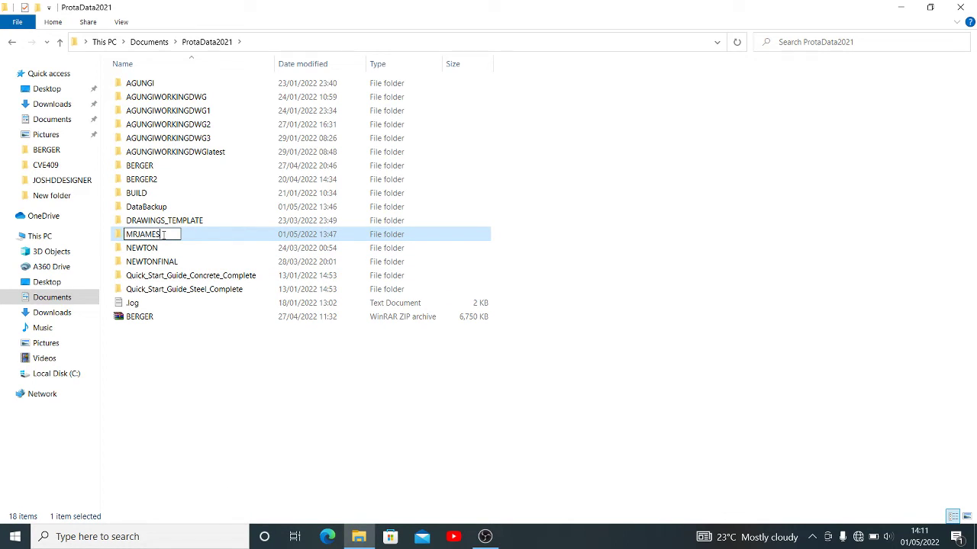
key(BackSpace)
key(BackSpace)
key(BackSpace)
key(BackSpace)
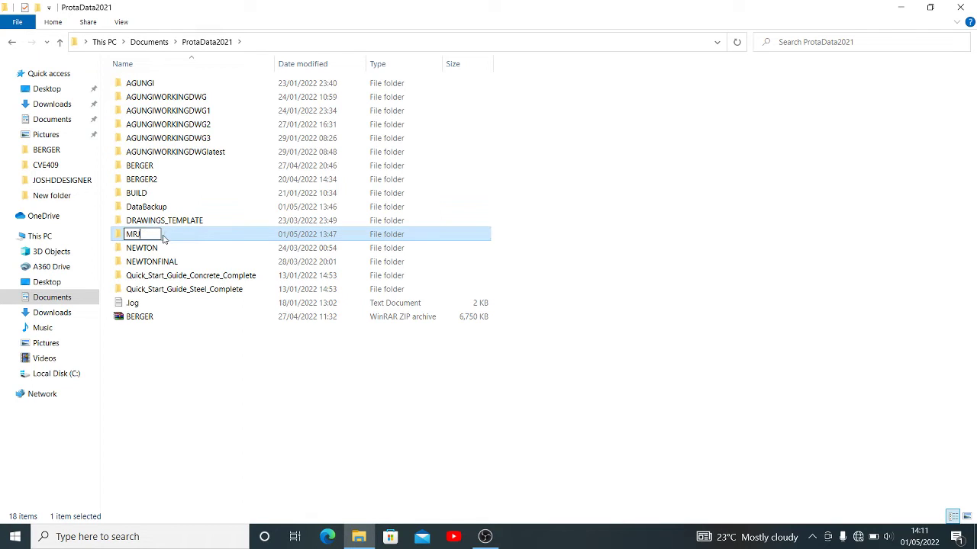
text(OHN)
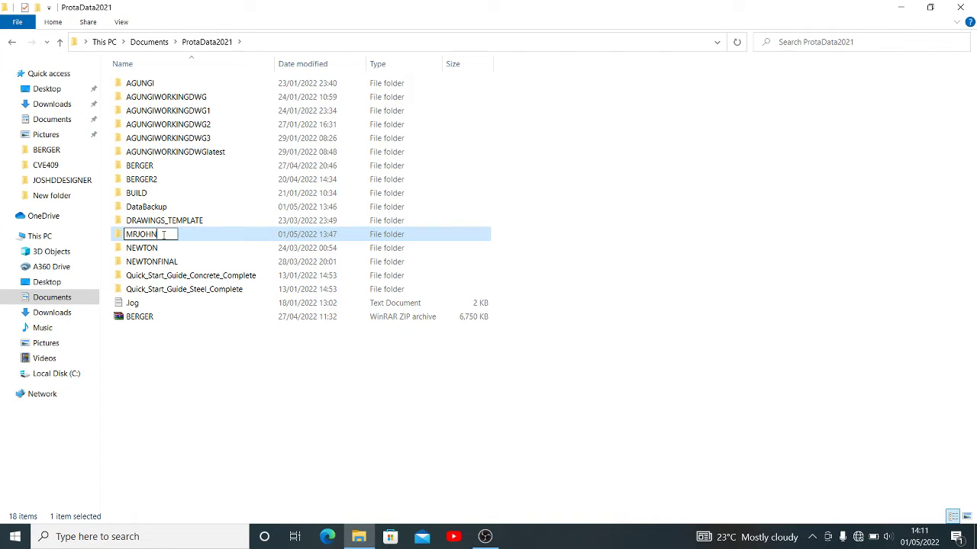
click(180, 351)
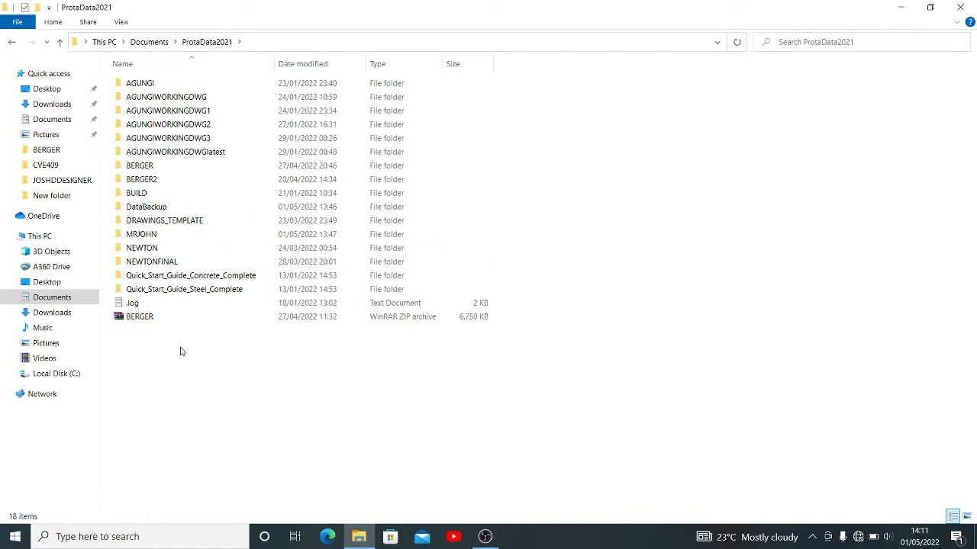
click(965, 7)
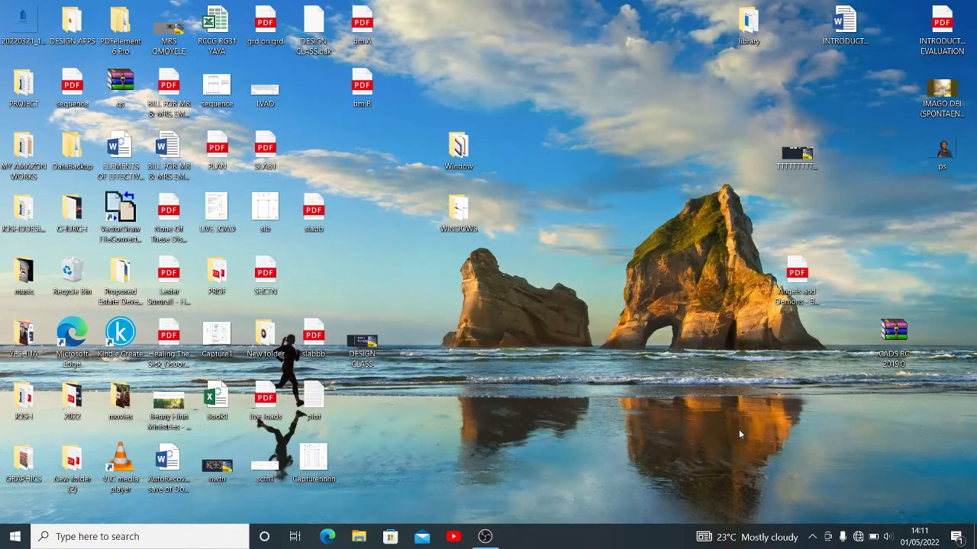
Refresh the desktop, start ProtaStructure 2021 from DESIGN APPS > PROTA 2021, and minimize Explorer
right_click(578, 336)
click(619, 373)
double_click(88, 39)
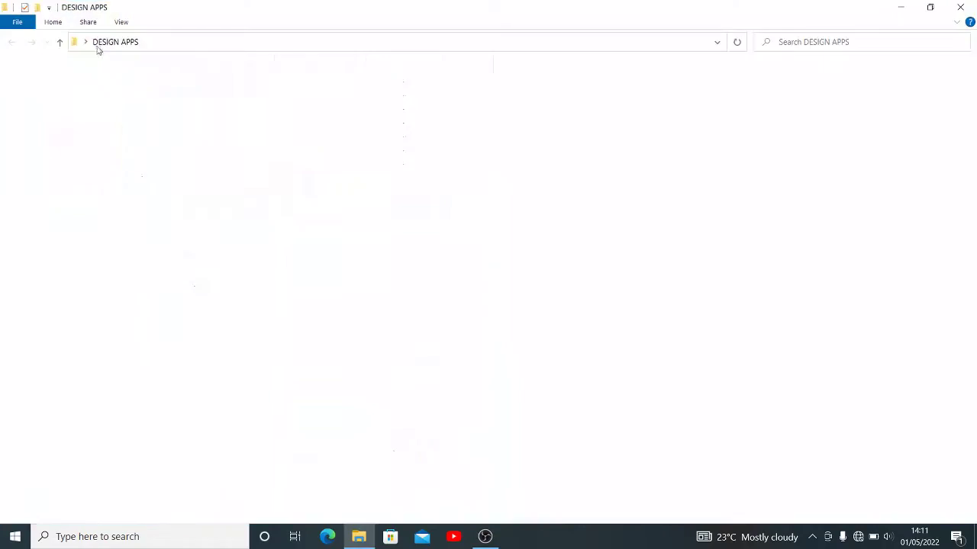
double_click(158, 164)
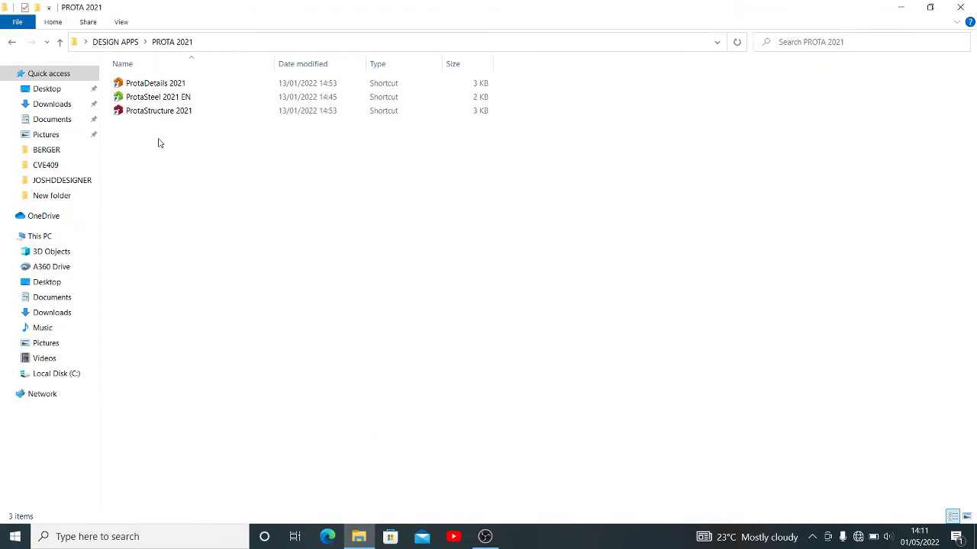
click(153, 111)
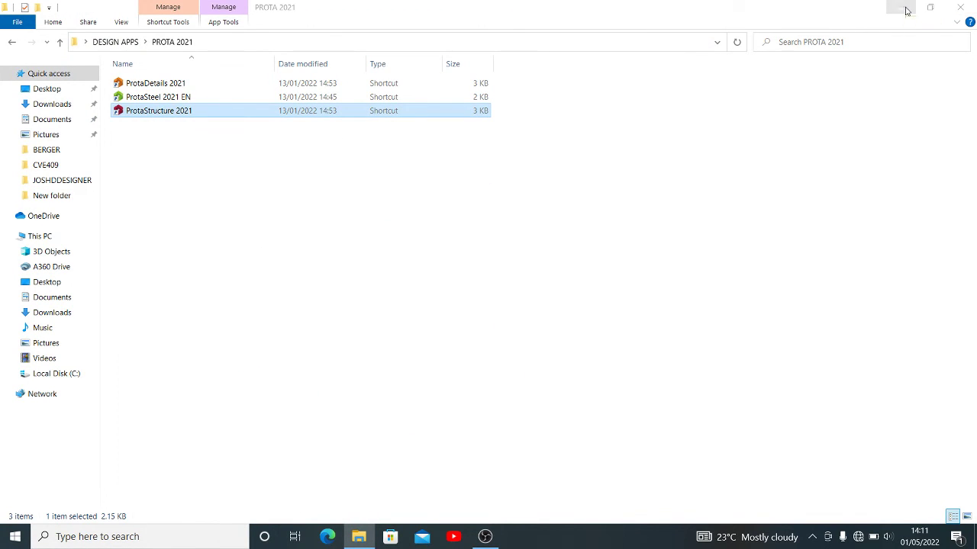
click(902, 9)
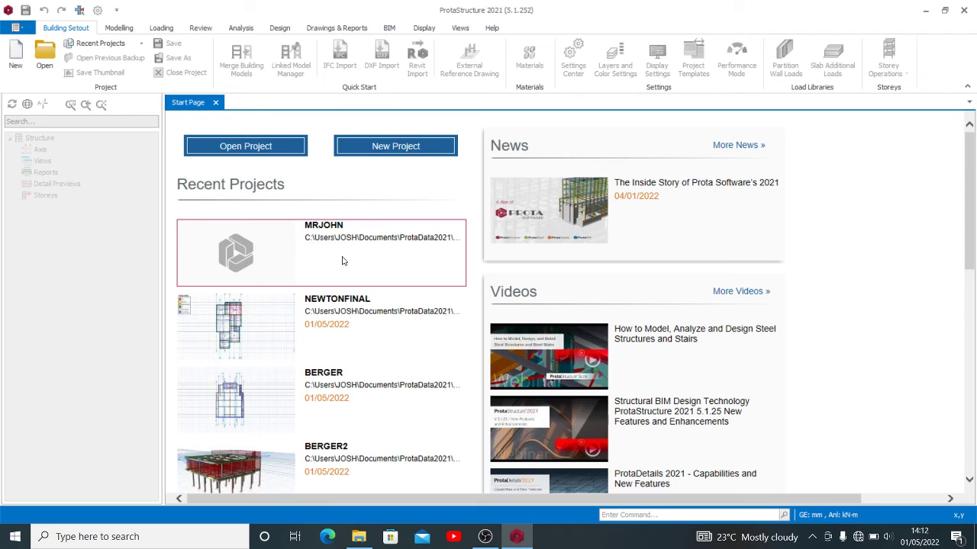
Reopen the MRJOHN project from Recent Projects and check the Storey: 0 (Plan) view options
click(237, 258)
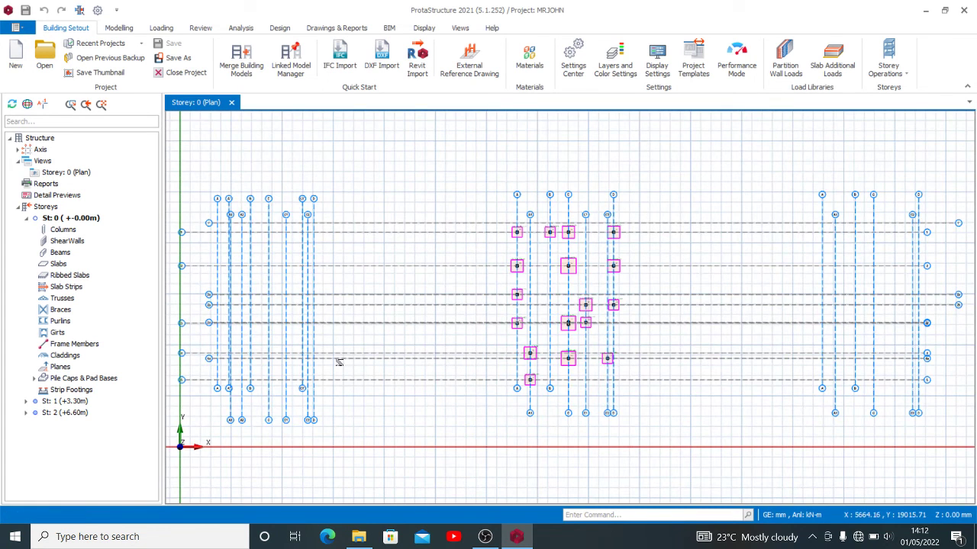
right_click(68, 175)
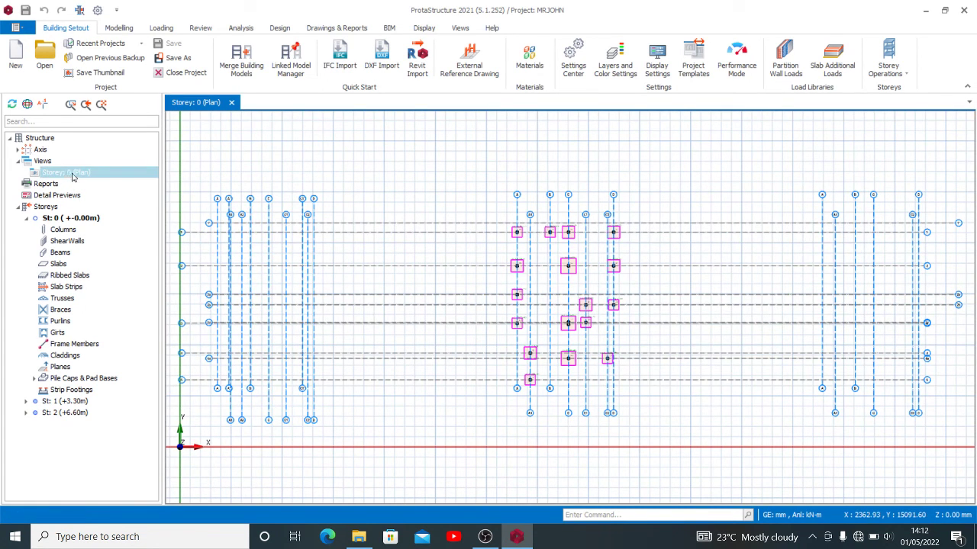
click(46, 162)
Add a 3D Physical Model view, then zoom and orbit to inspect the full building frame
right_click(45, 163)
click(89, 186)
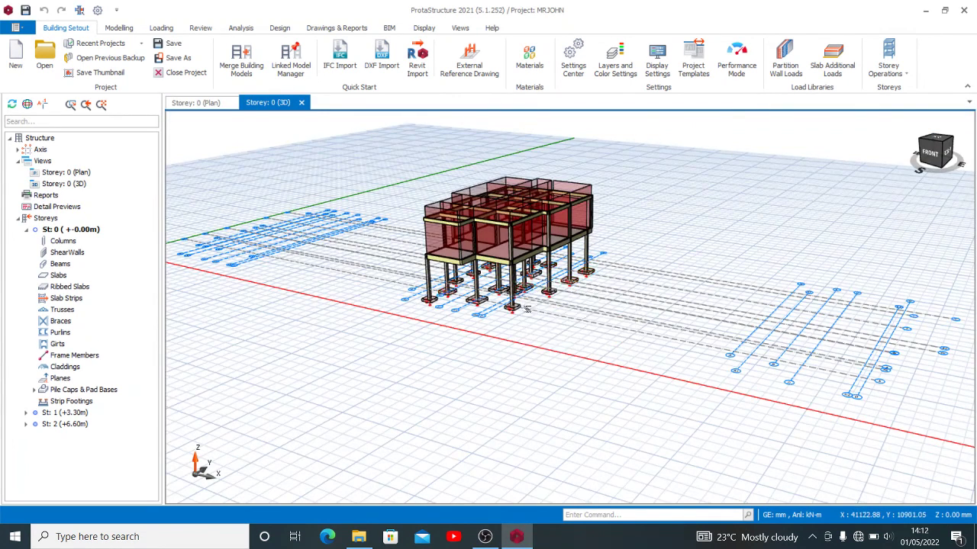
scroll(524, 243, up, 3)
middle_drag(524, 243, 620, 282)
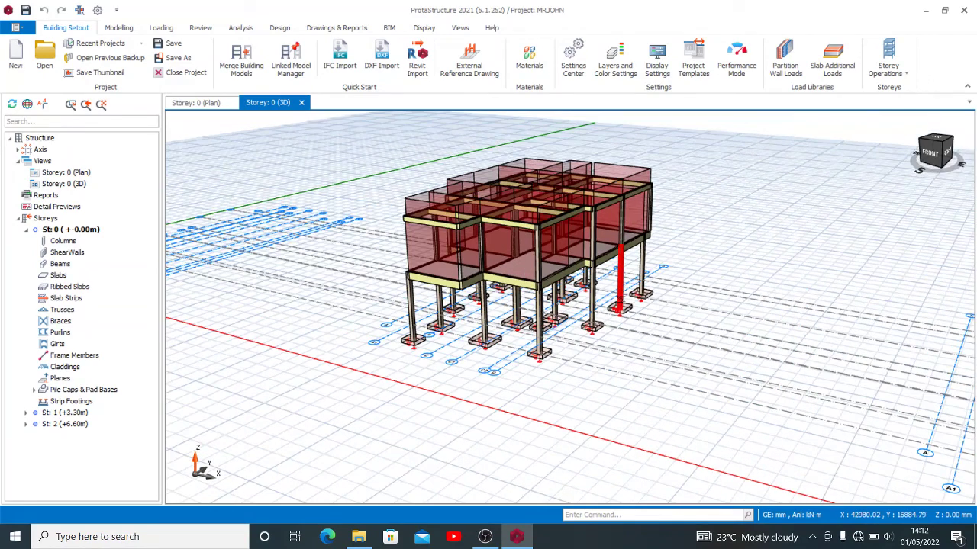
mouse_move(621, 306)
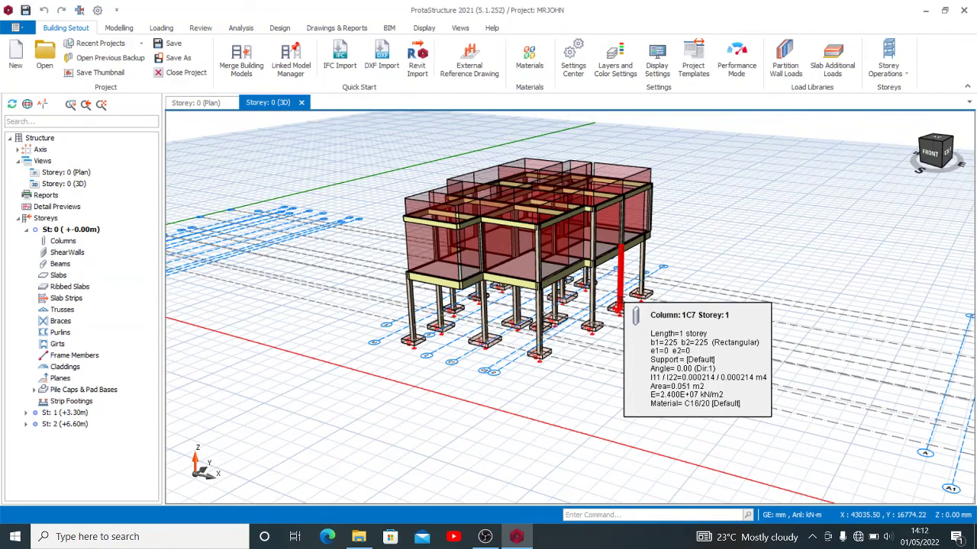